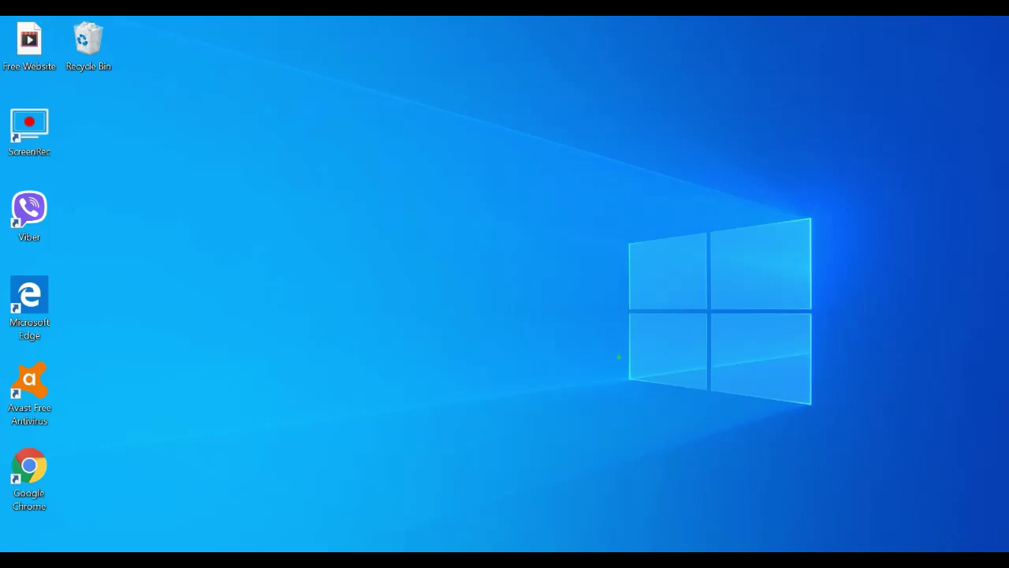
Step: Bring the vlookup workbook's Exact Match sheet to the front in Excel
left_click_drag(634, 365, 633, 408)
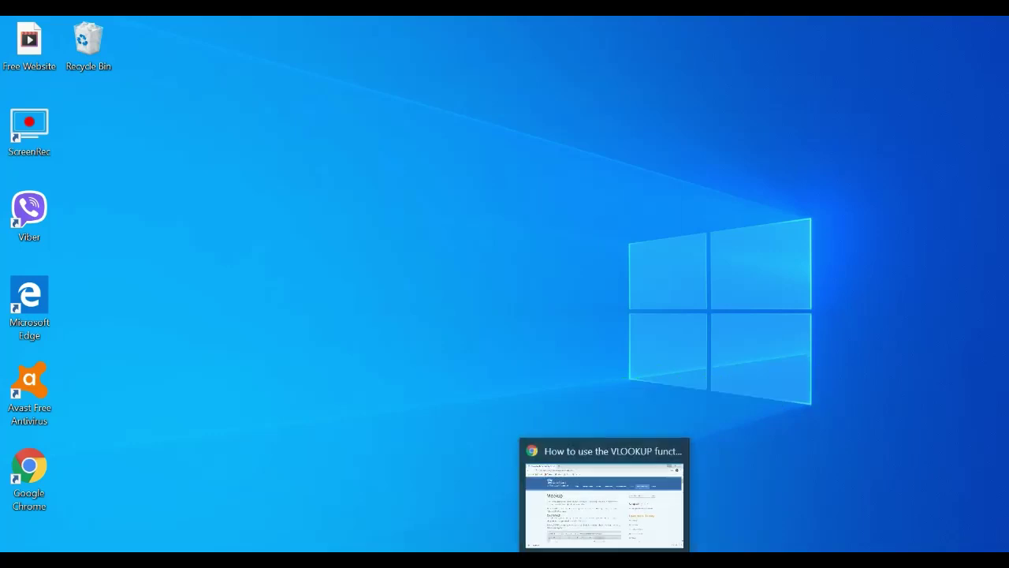
left_click(644, 492)
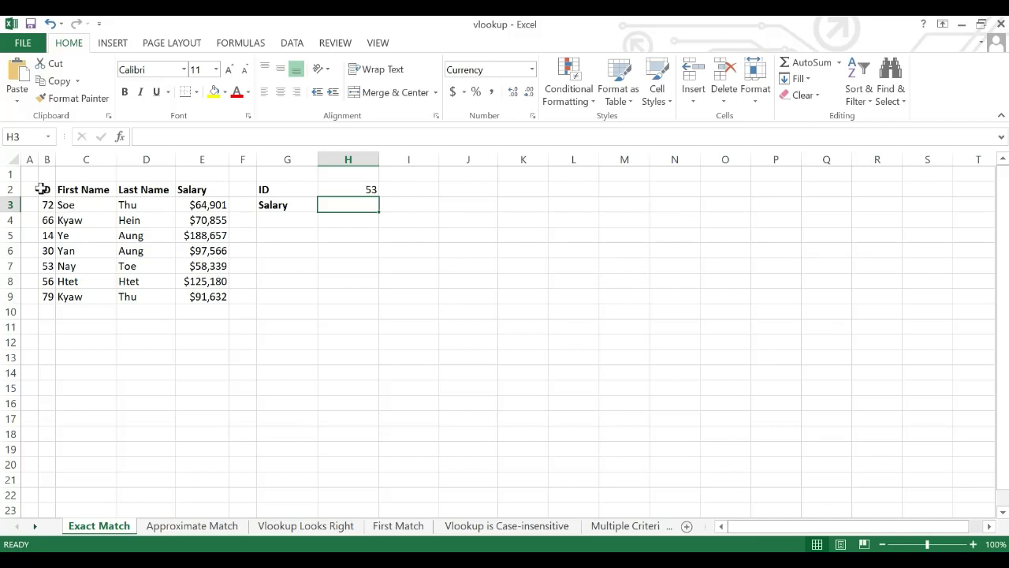
Step: Apply All Borders to the employee table B2:E9
left_click_drag(45, 189, 203, 296)
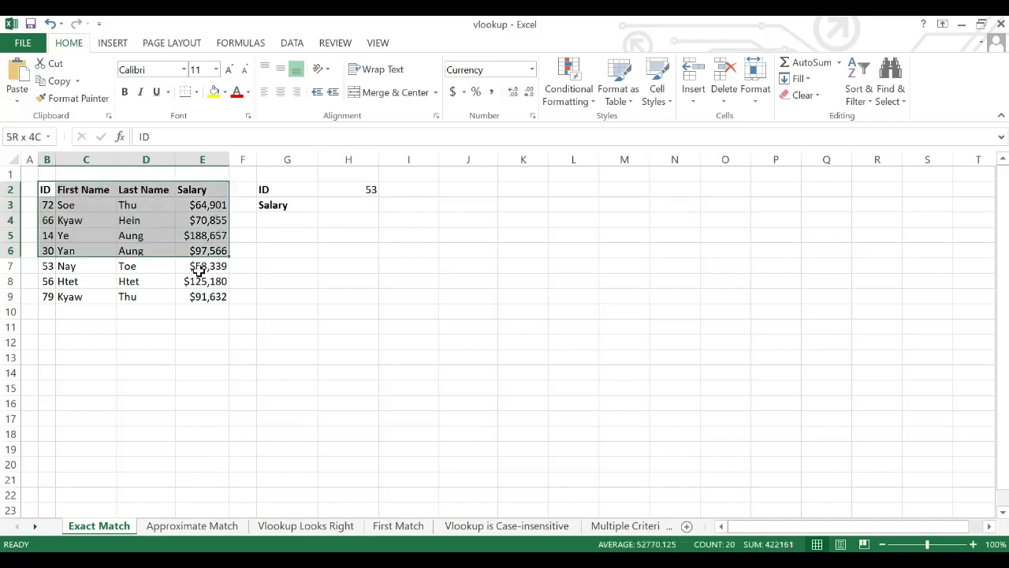
left_click(195, 92)
left_click(229, 223)
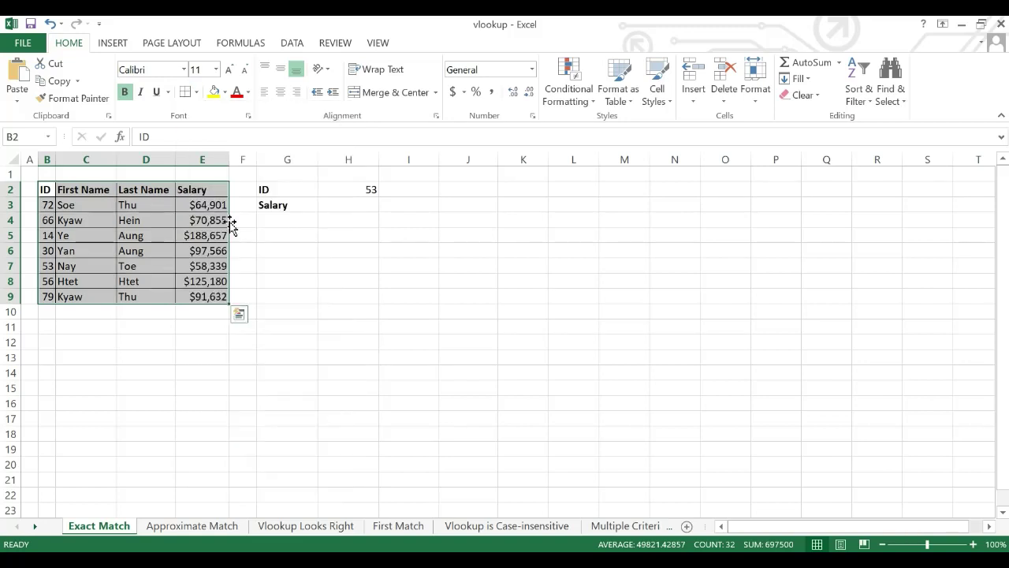
Step: Check the lookup ID 53 in H2 and select the Salary result cell H3
left_click(352, 205)
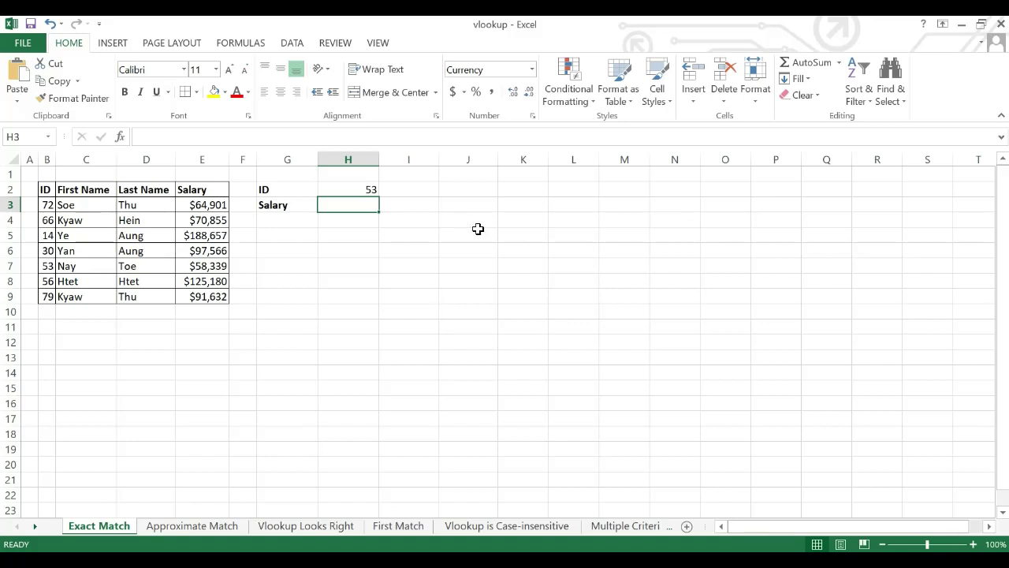
left_click(369, 190)
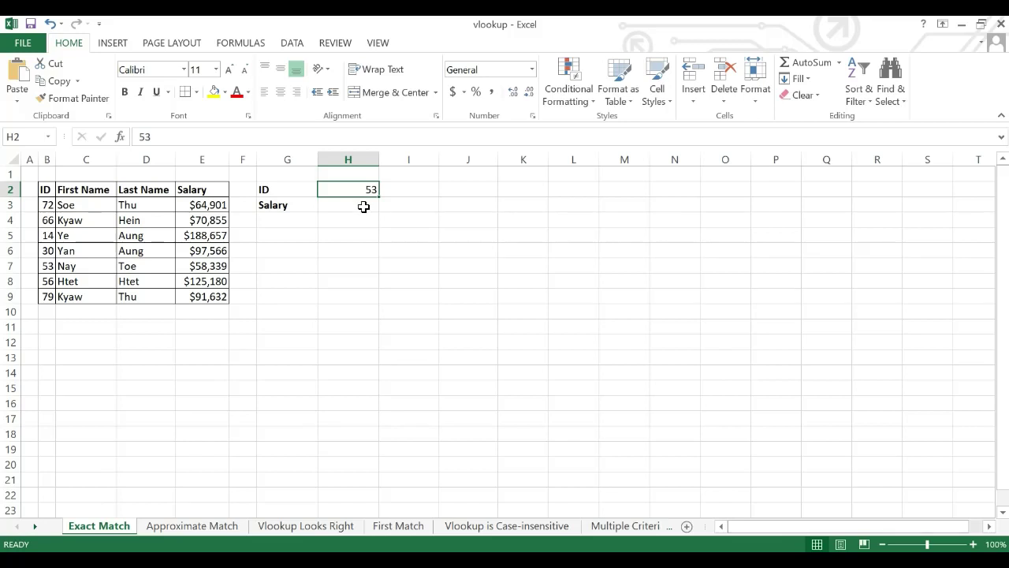
left_click(362, 207)
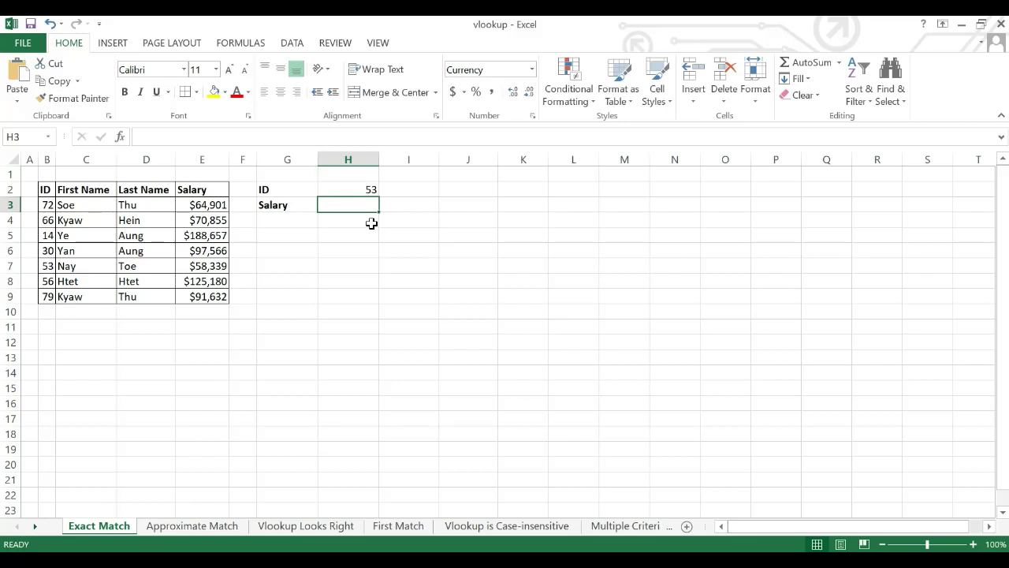
Step: Begin the H3 formula =VLOOKUP(H2,B2:E9 using ID cell H2 and the whole table
type("=")
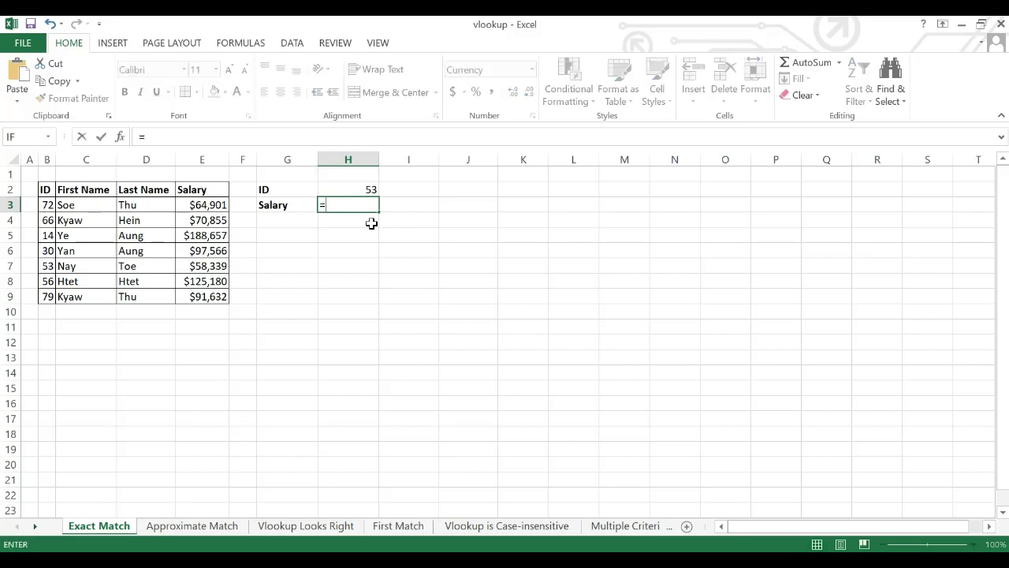
type("VL")
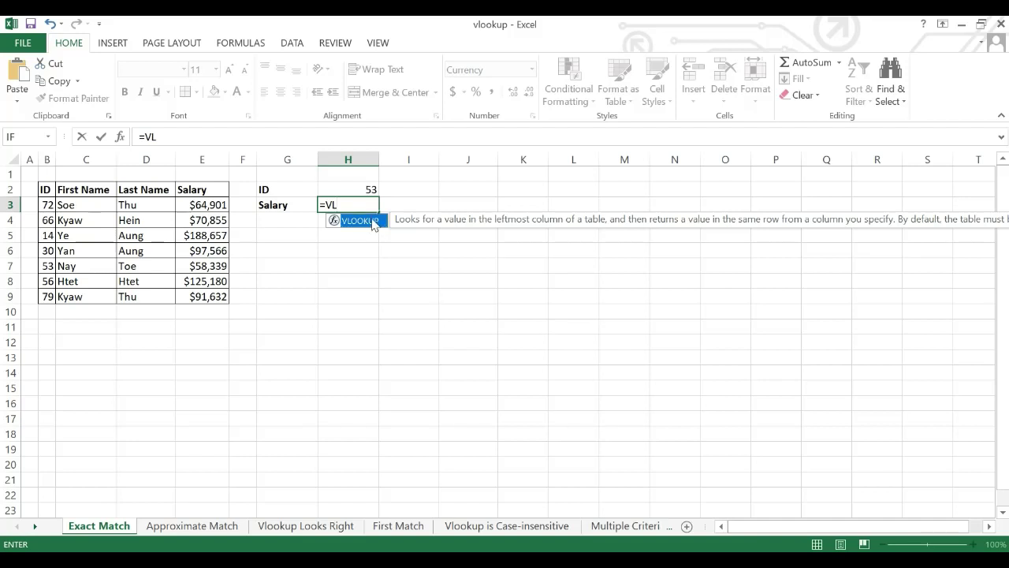
type("OOKU")
type("P")
type("(")
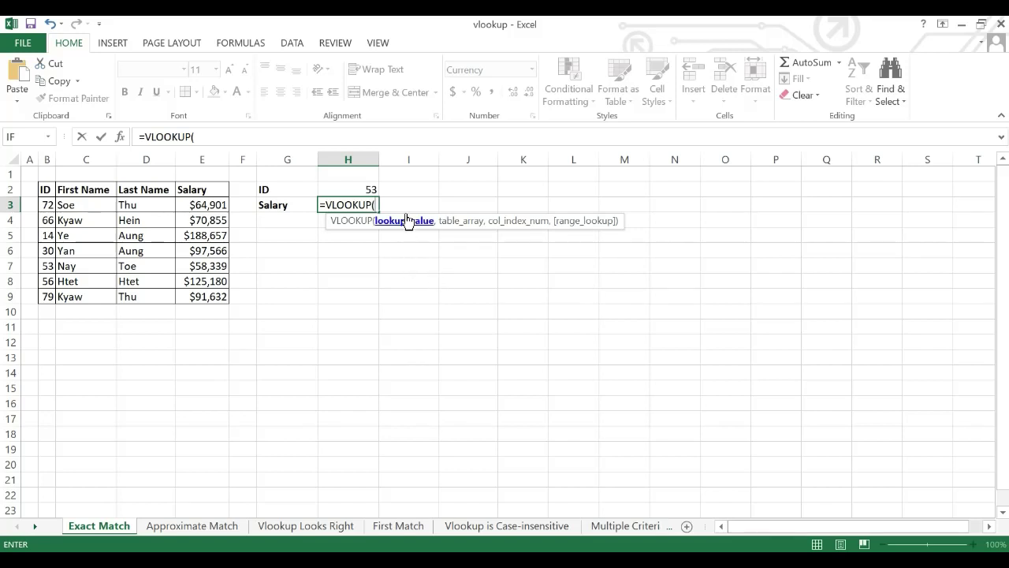
left_click(366, 189)
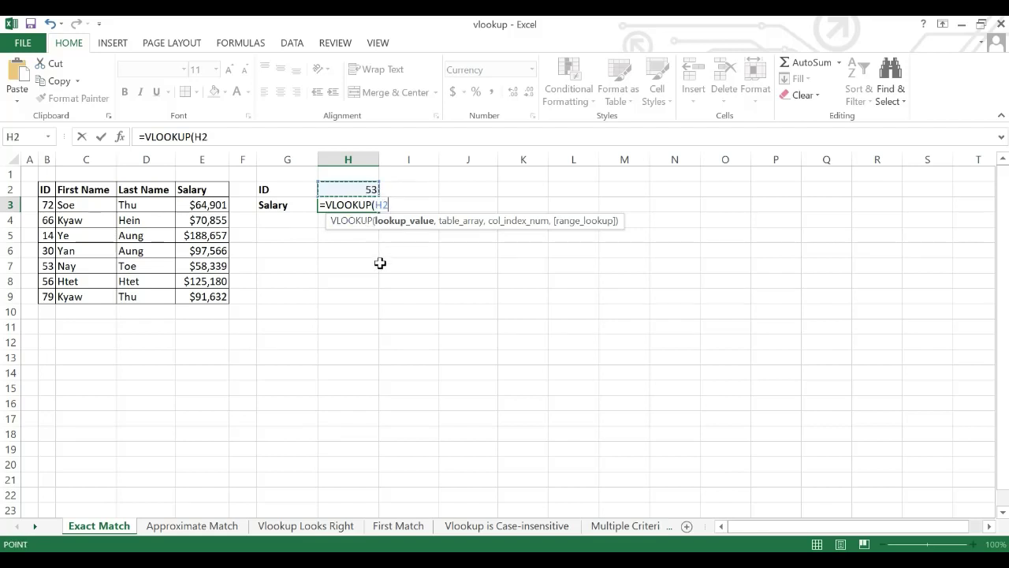
type(",")
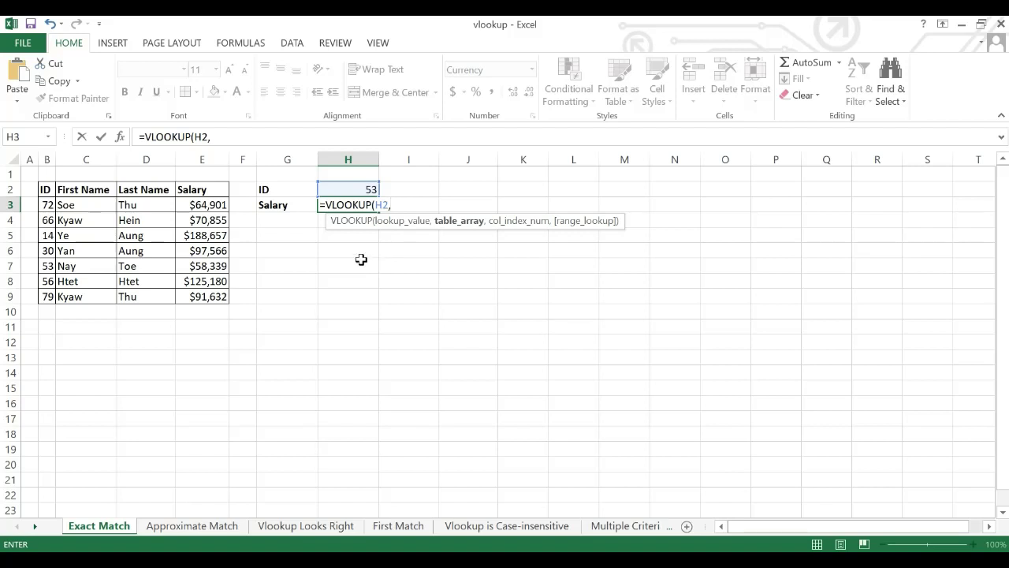
left_click(47, 188)
left_click(45, 189)
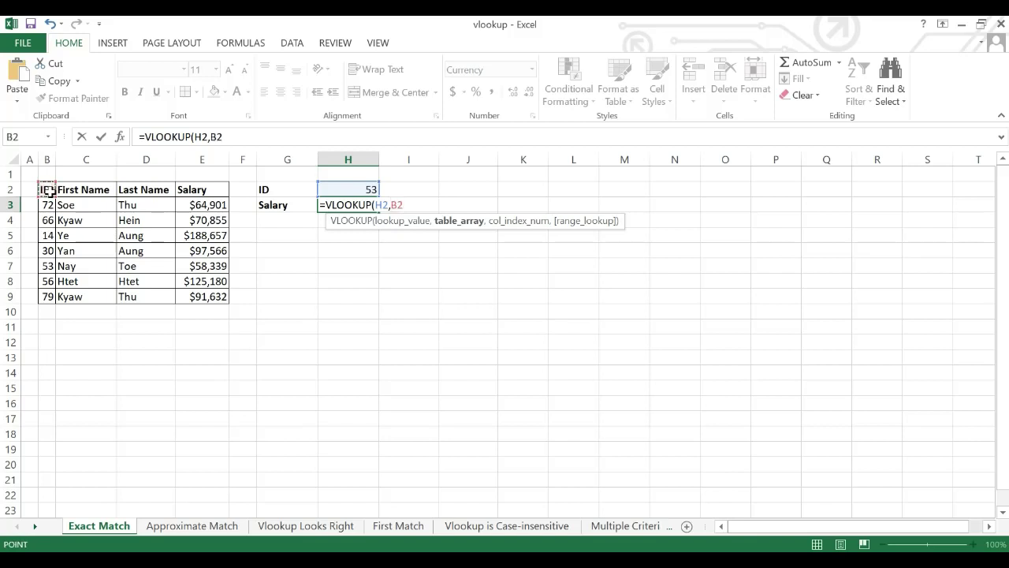
left_click_drag(45, 190, 173, 281)
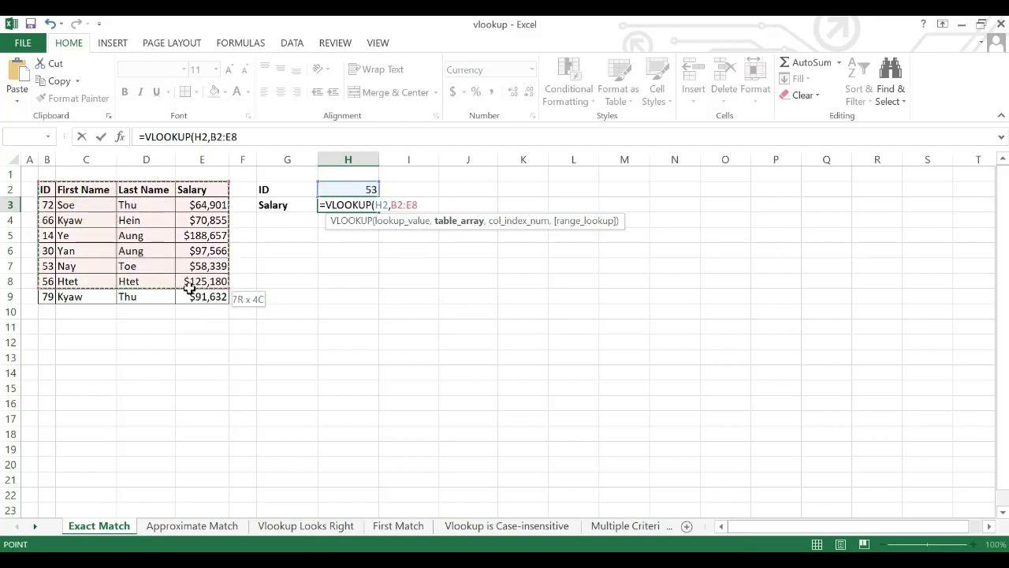
left_click_drag(184, 284, 194, 292)
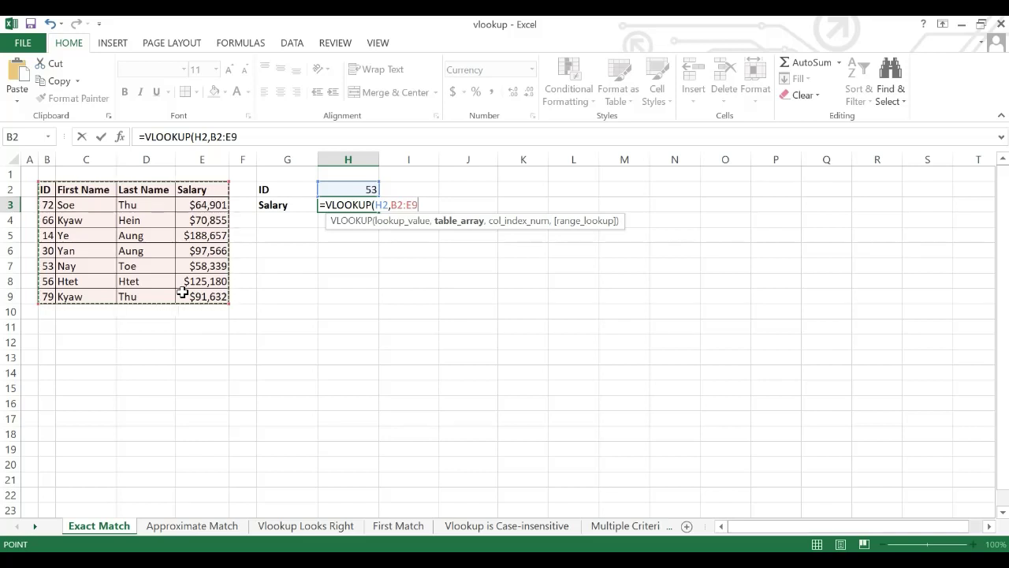
Step: Finish the H3 VLOOKUP with column index 4 (Salary) and FALSE for exact match
type(",")
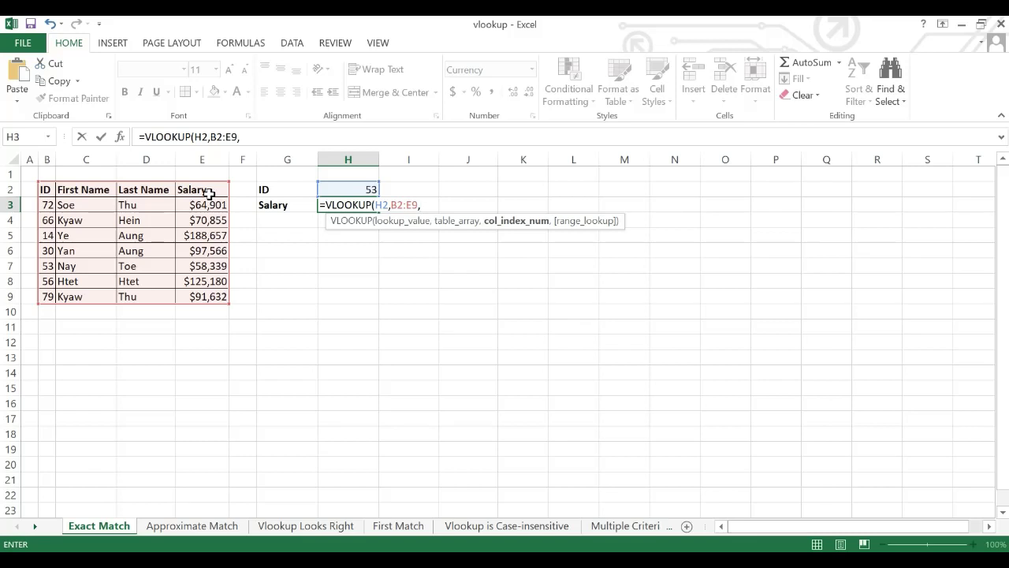
type("4")
type(",")
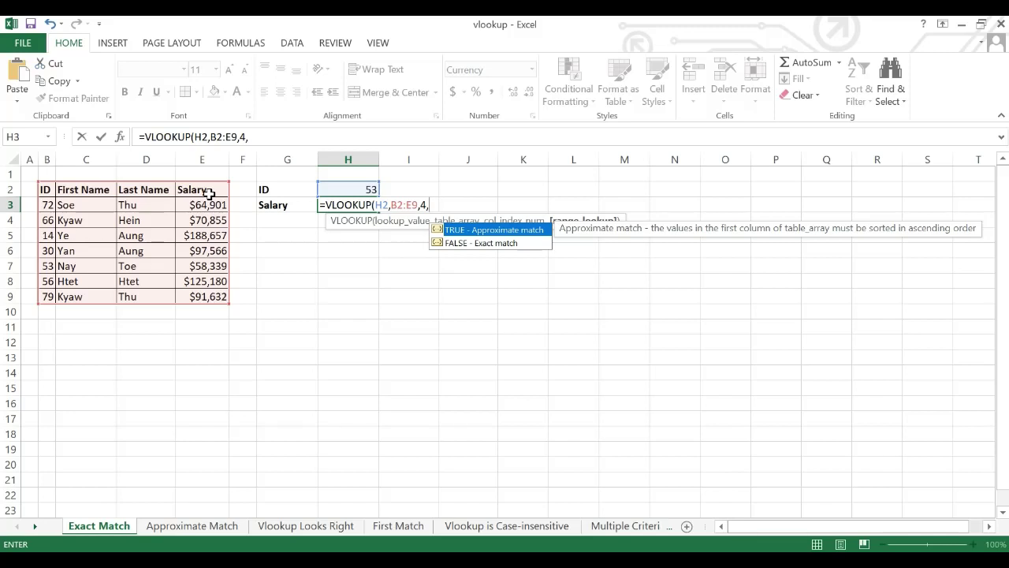
left_click(462, 248)
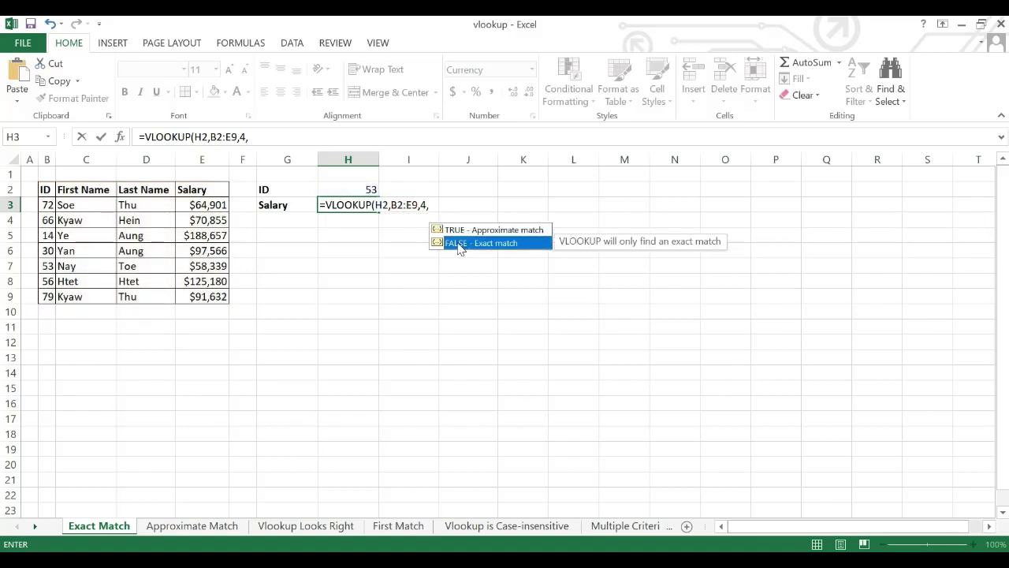
left_click(432, 205)
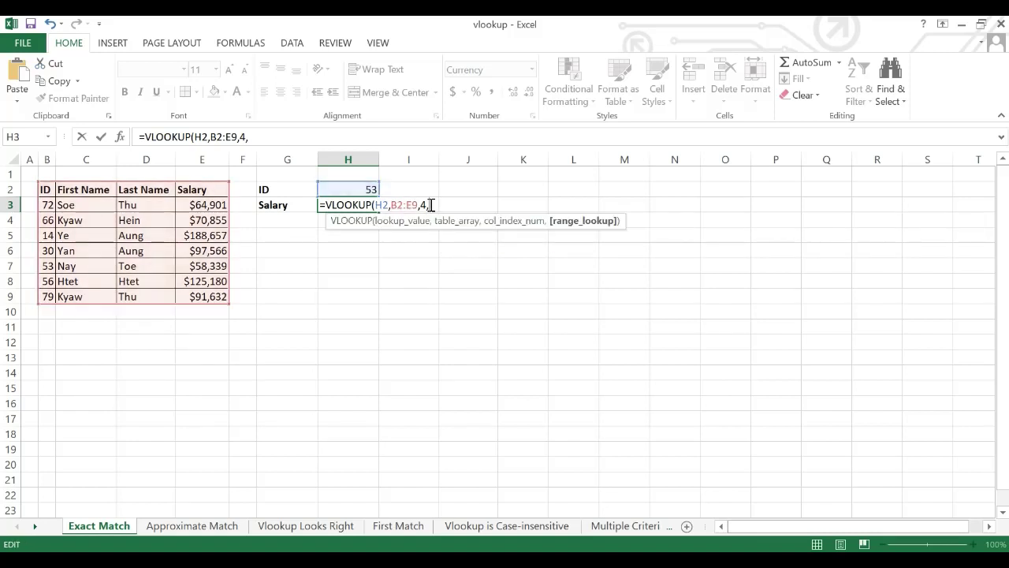
type("F")
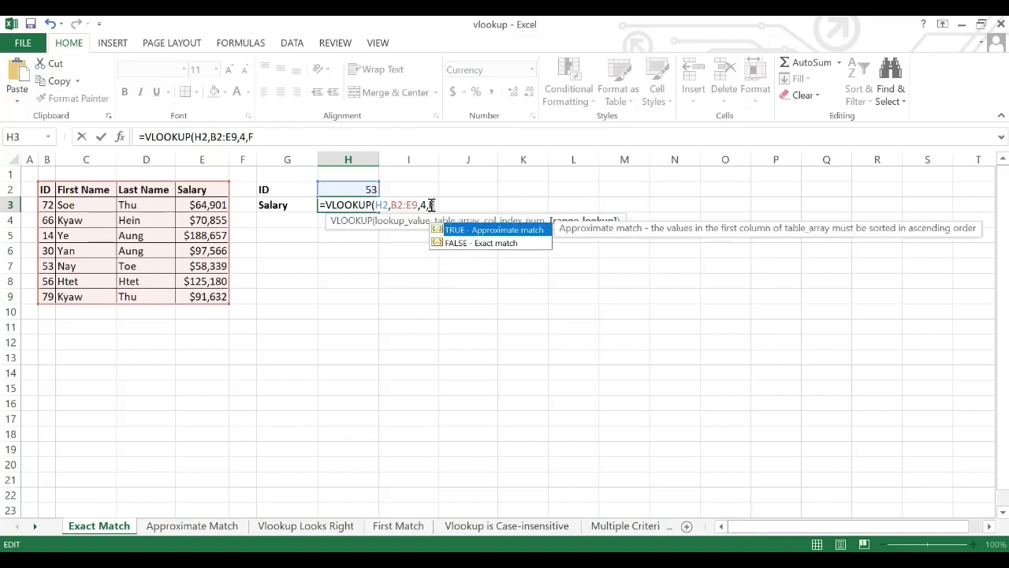
type("ALSE")
type(")")
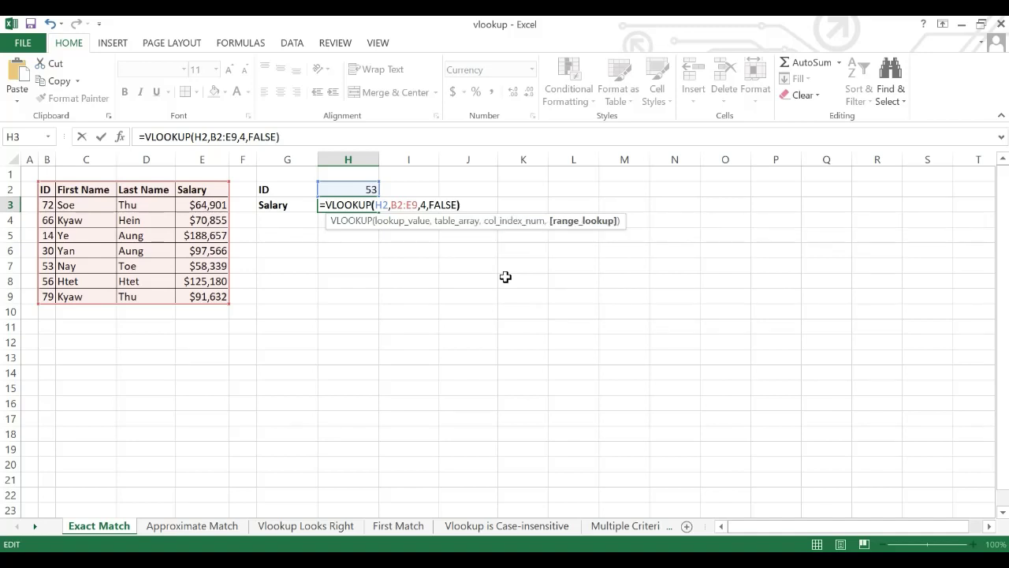
key("Left")
key("Left")
key("Left")
key("Left")
key("Left")
key("Left")
key("Left")
key("Left")
key("Left")
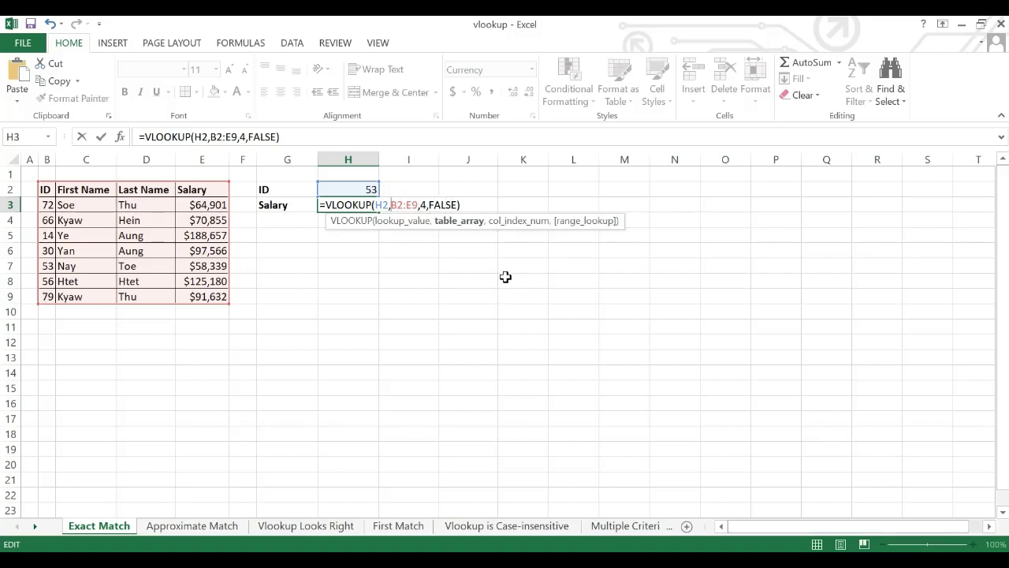
type("(")
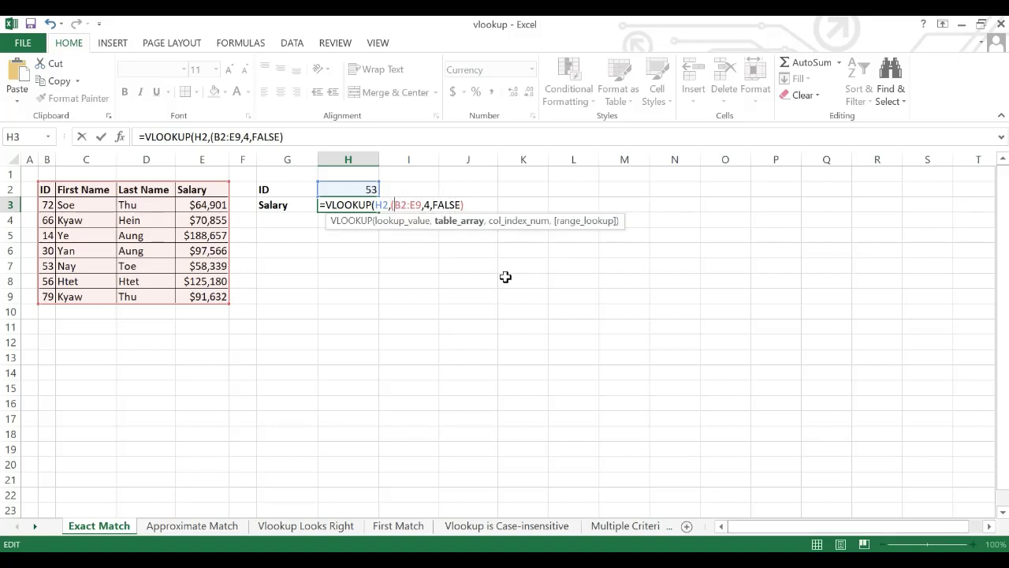
key("Right")
key("Right")
key("Right")
key("Right")
type(")")
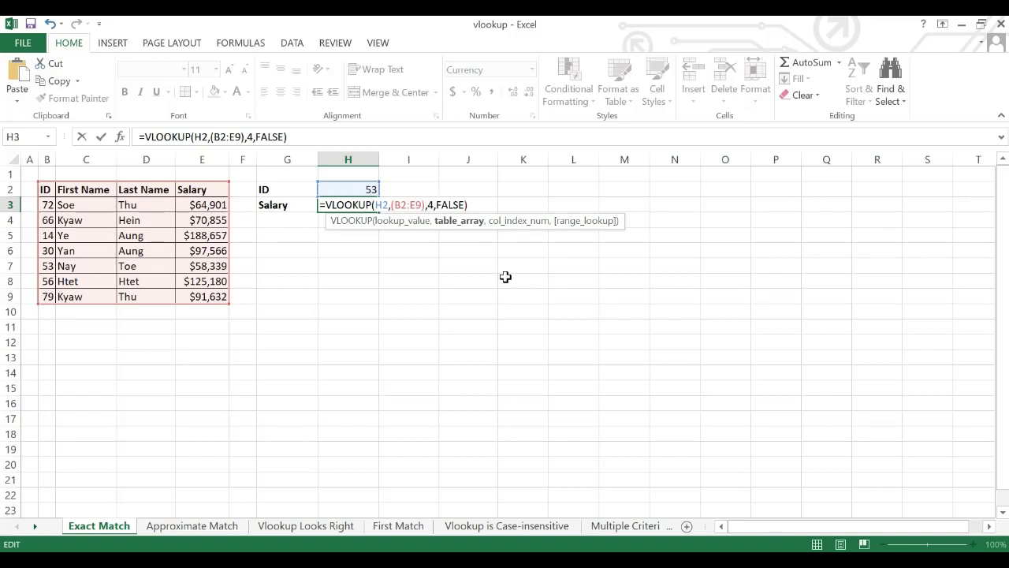
key("Return")
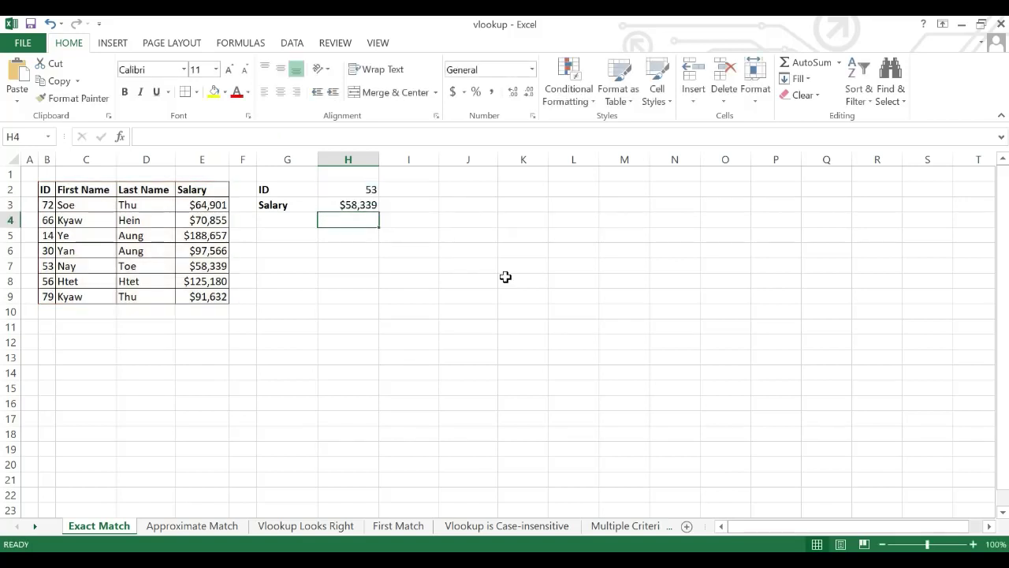
left_click(364, 202)
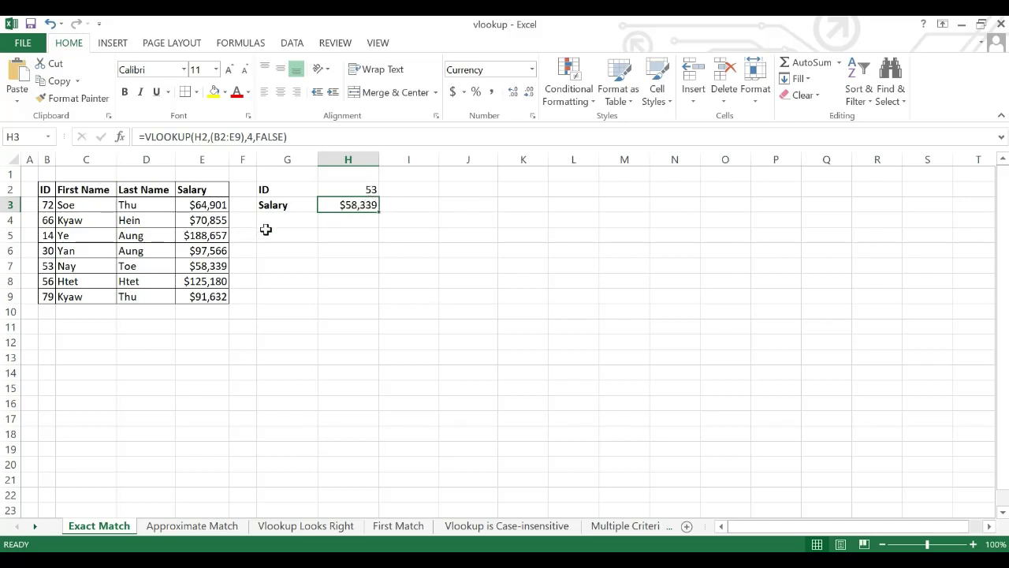
left_click(51, 268)
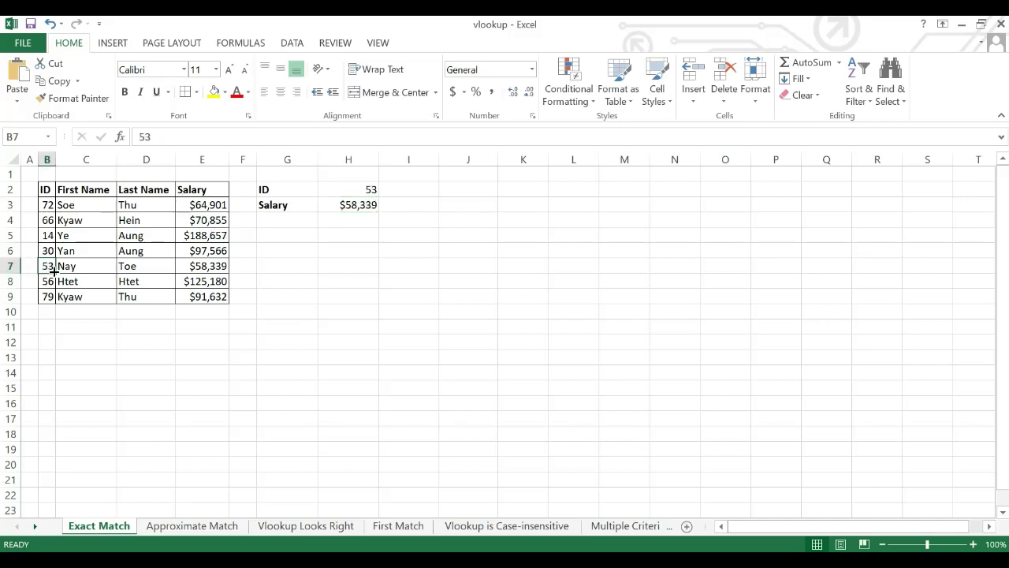
left_click(214, 266)
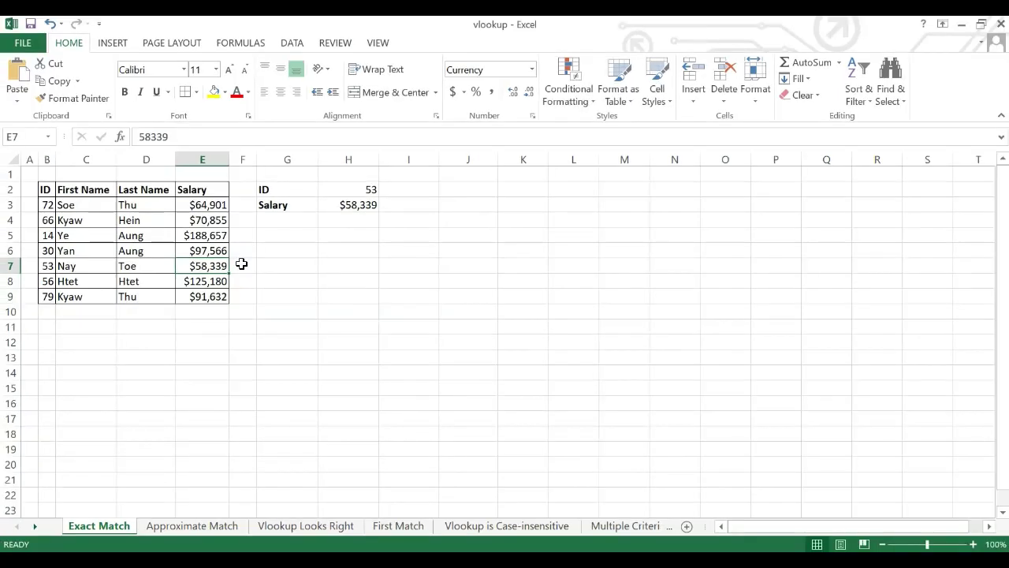
left_click(353, 220)
left_click(359, 205)
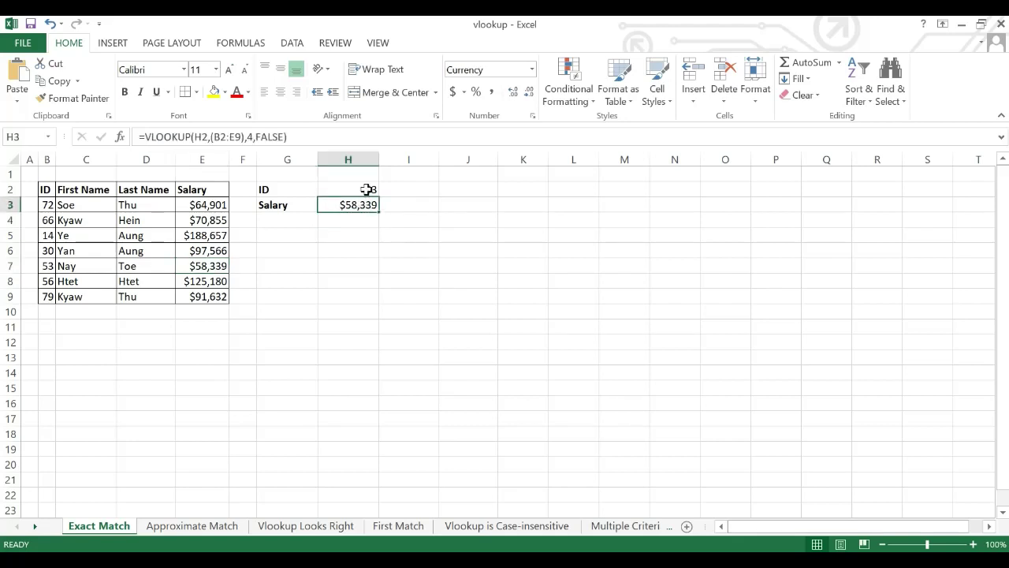
left_click(367, 189)
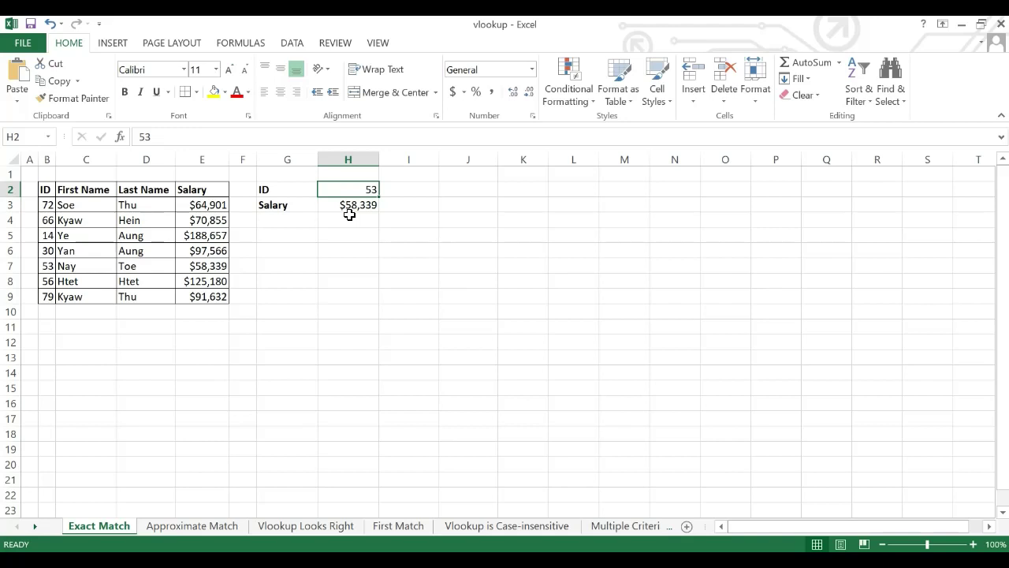
Step: Enter lookup ID 79 in H2 so H3 returns $91,632
type("79")
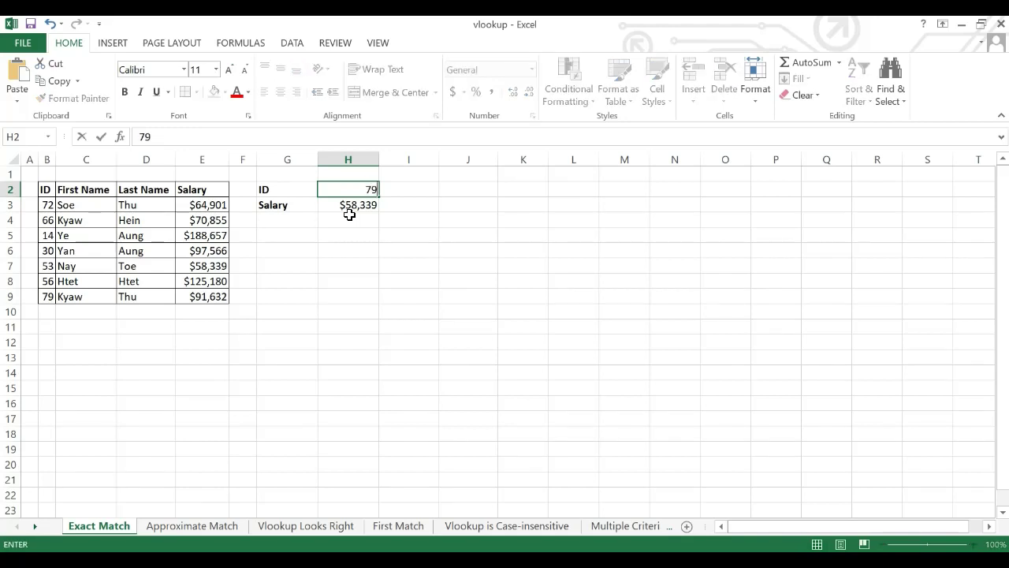
key("Return")
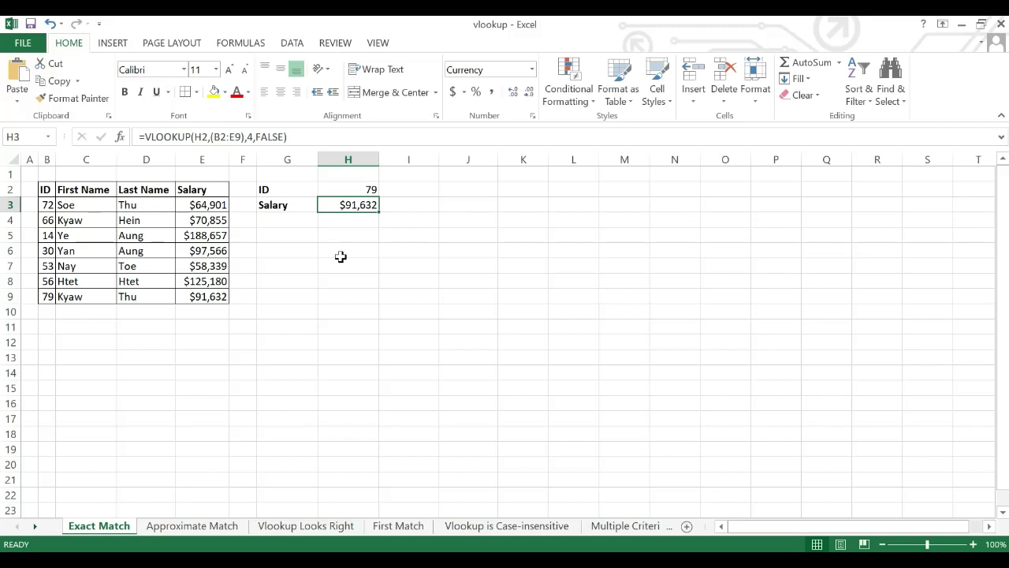
Step: Go to the Approximate Match sheet and clear the Grade formula in F4
left_click(200, 526)
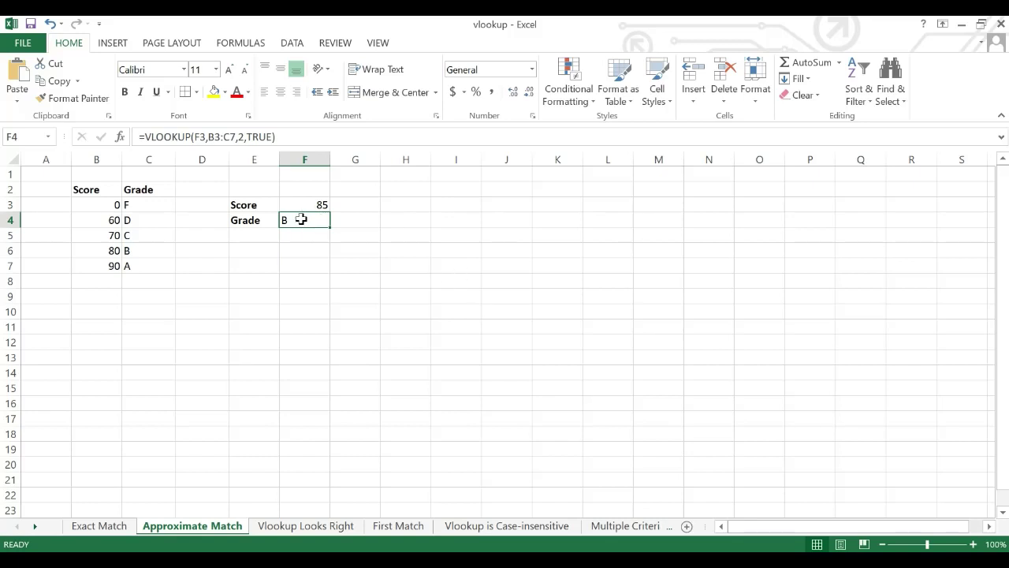
key("Delete")
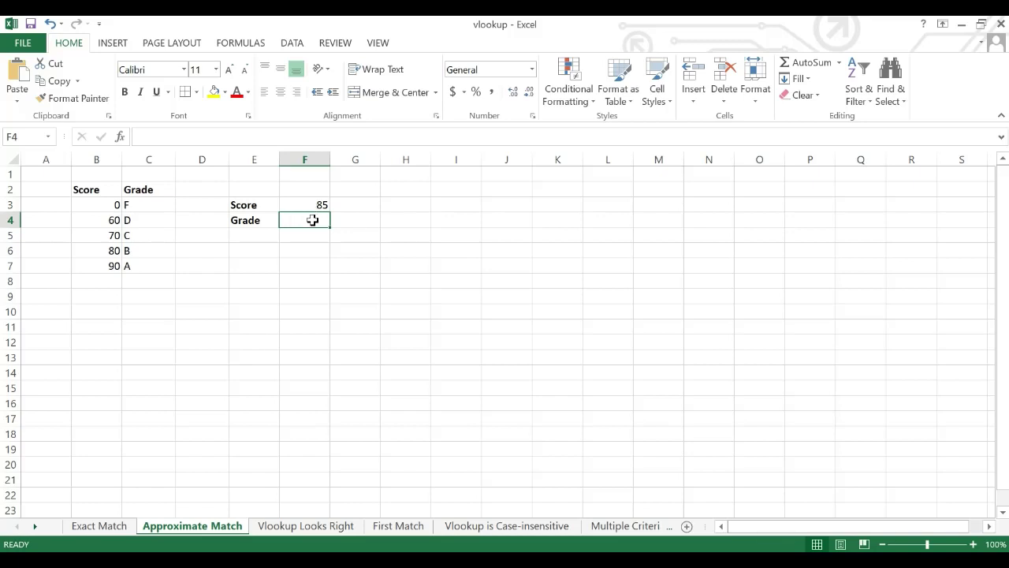
Step: Build the partial formula =VLOOKUP(F3,(B3:C7), in F4 from score F3 and grade table B3:C7
type("=")
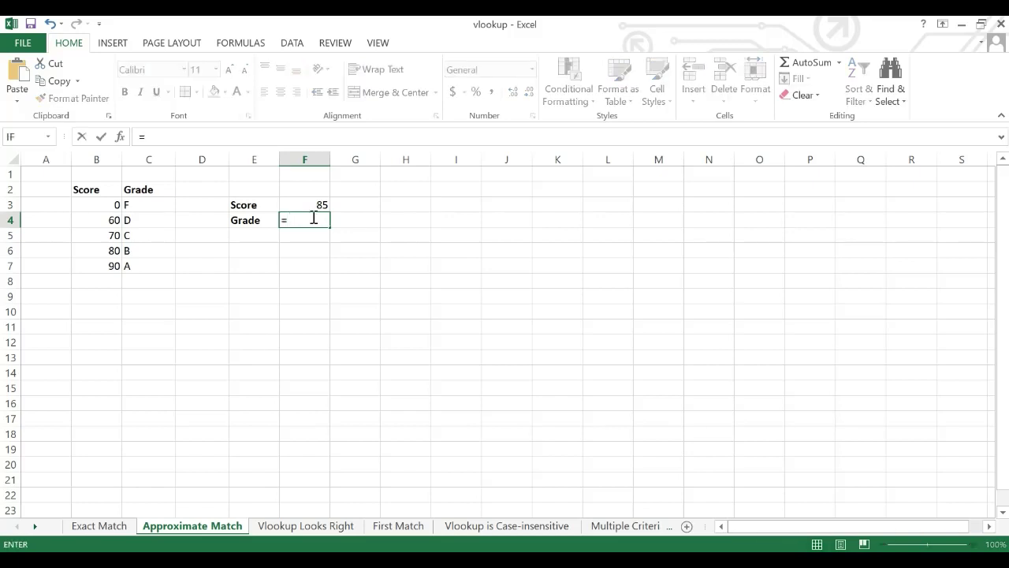
type("vl")
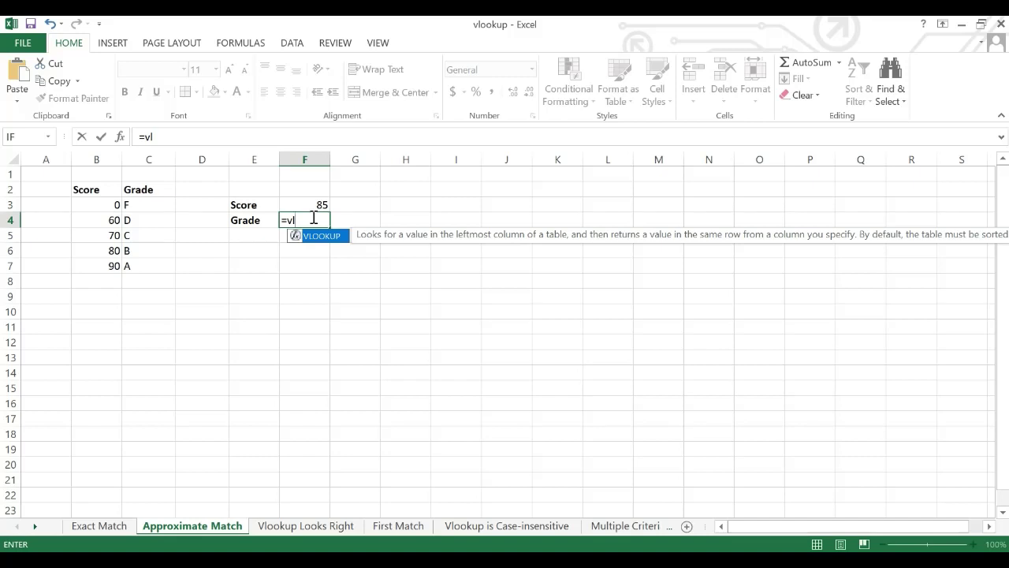
key("BackSpace")
key("BackSpace")
type("VL")
type("OOKUP")
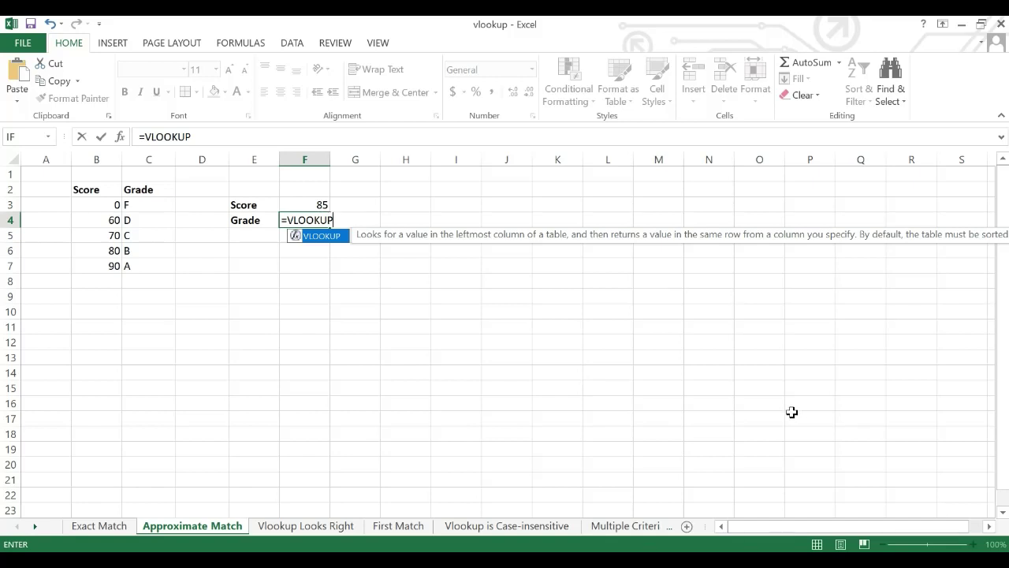
type("(")
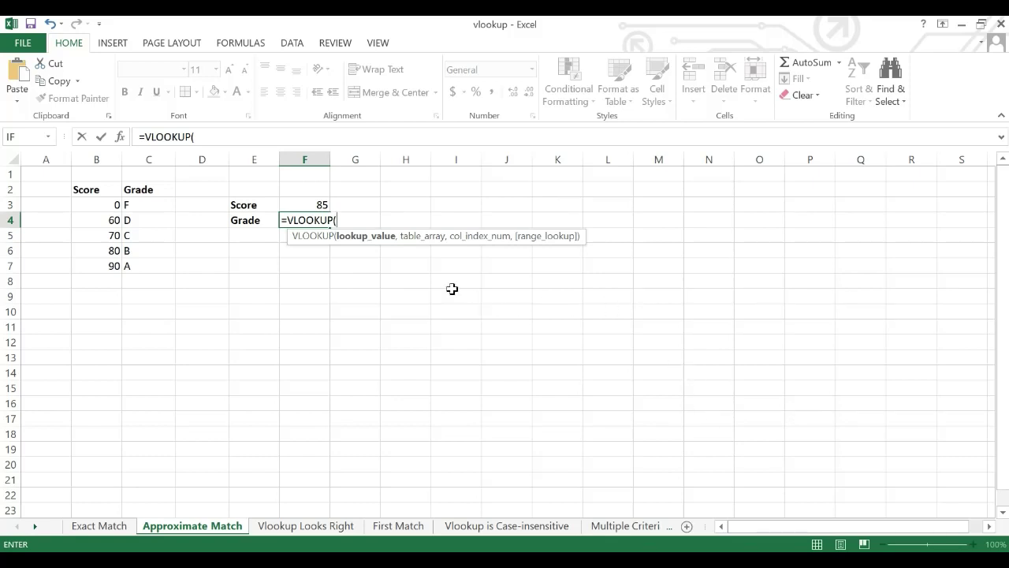
left_click(314, 206)
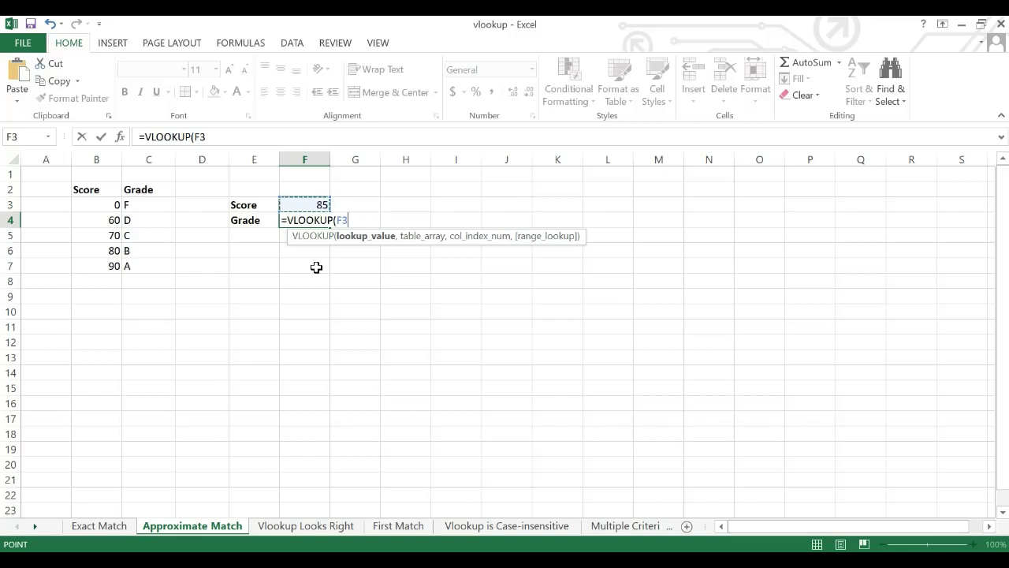
type(",")
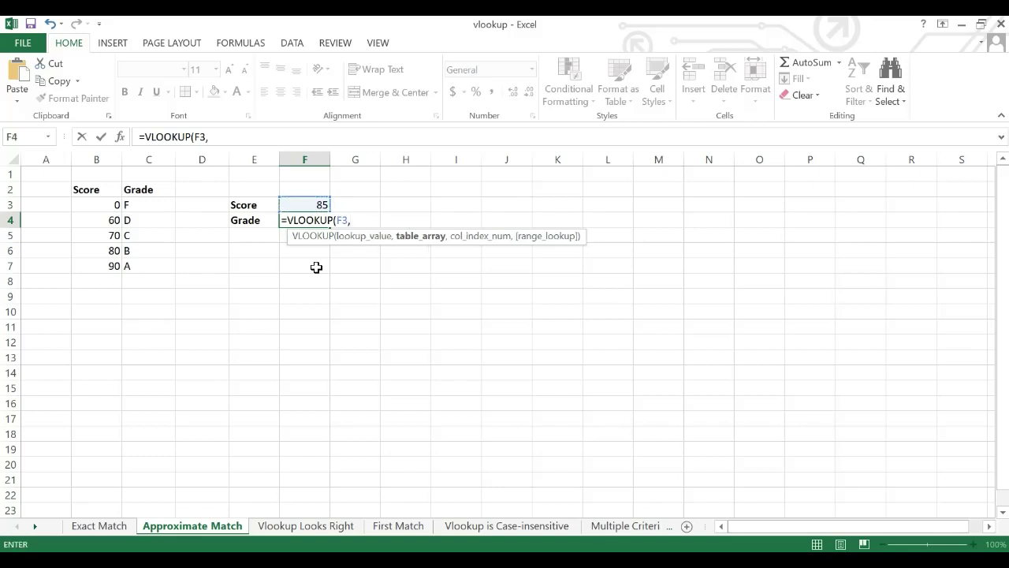
type("(")
mouse_move(100, 206)
left_mouse_down()
mouse_move(134, 235)
mouse_move(146, 266)
left_mouse_up()
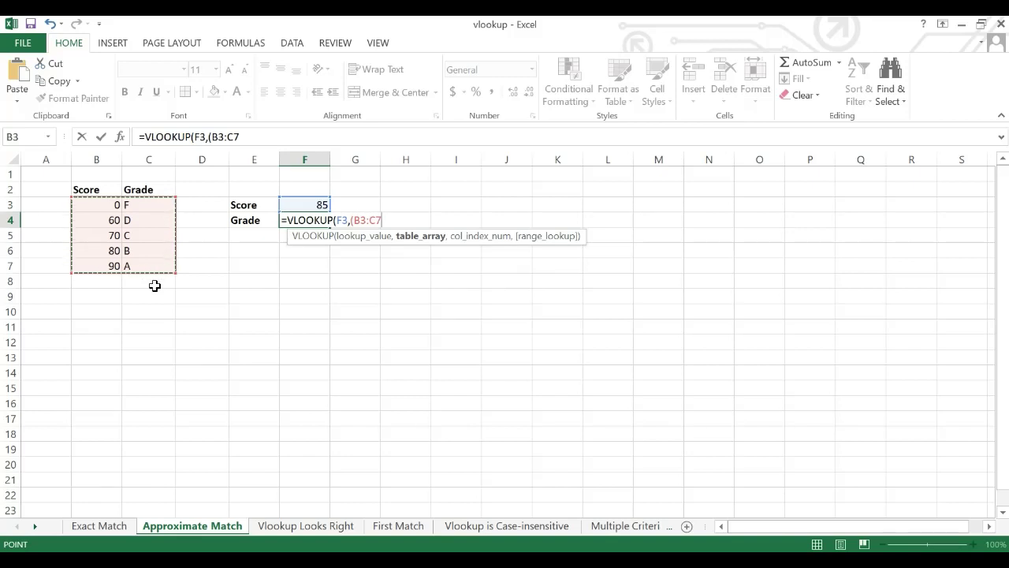
type(")")
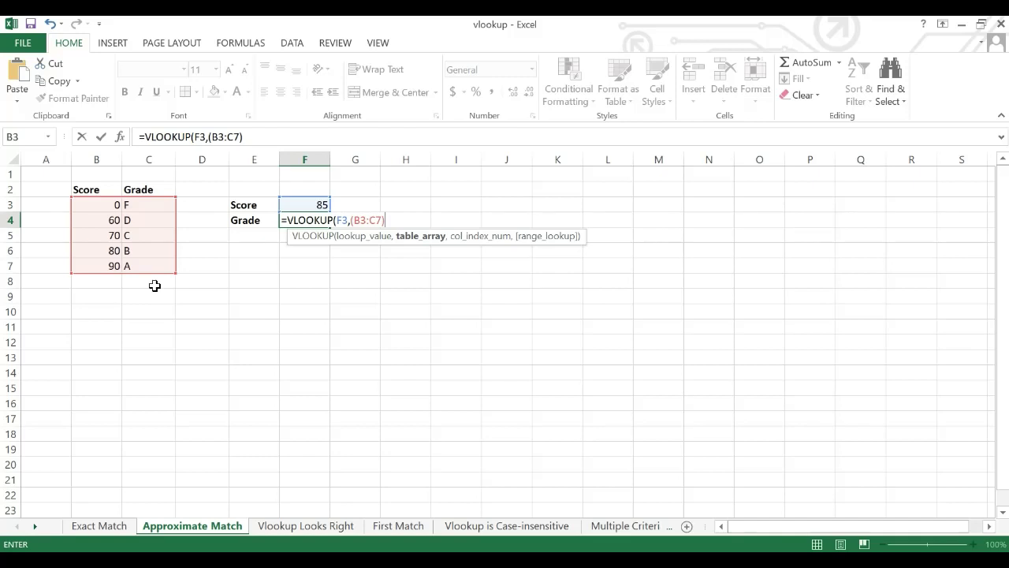
type(",")
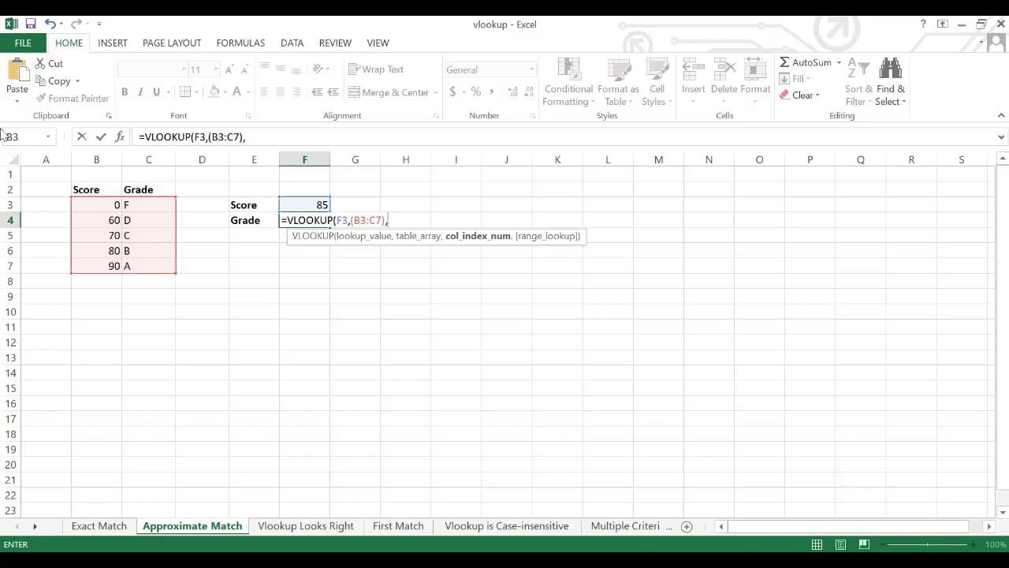
Step: Complete F4 as =VLOOKUP(F3,(B3:C7),2,TRUE), returning grade B for score 85
type("2")
type(",")
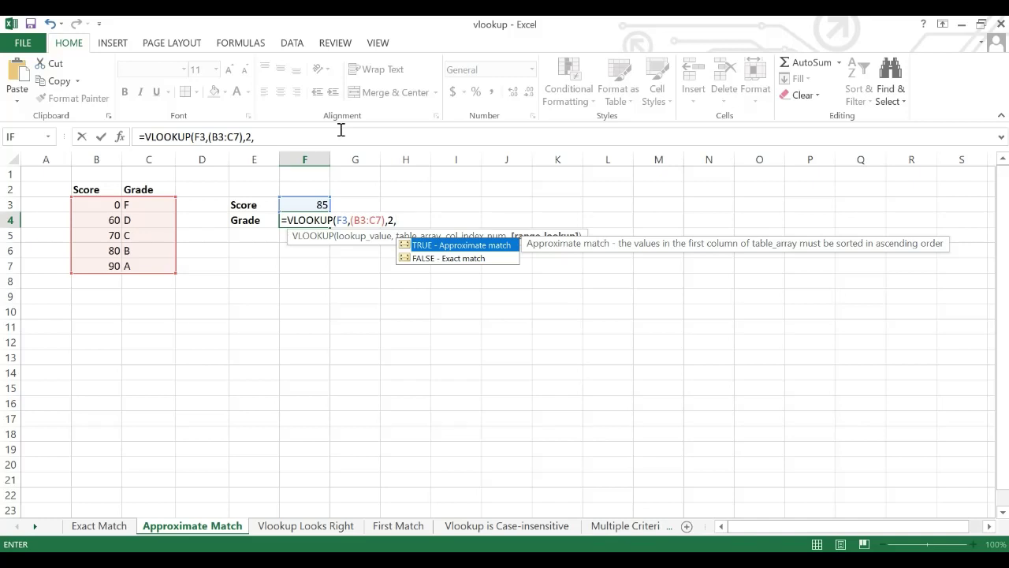
key("Escape")
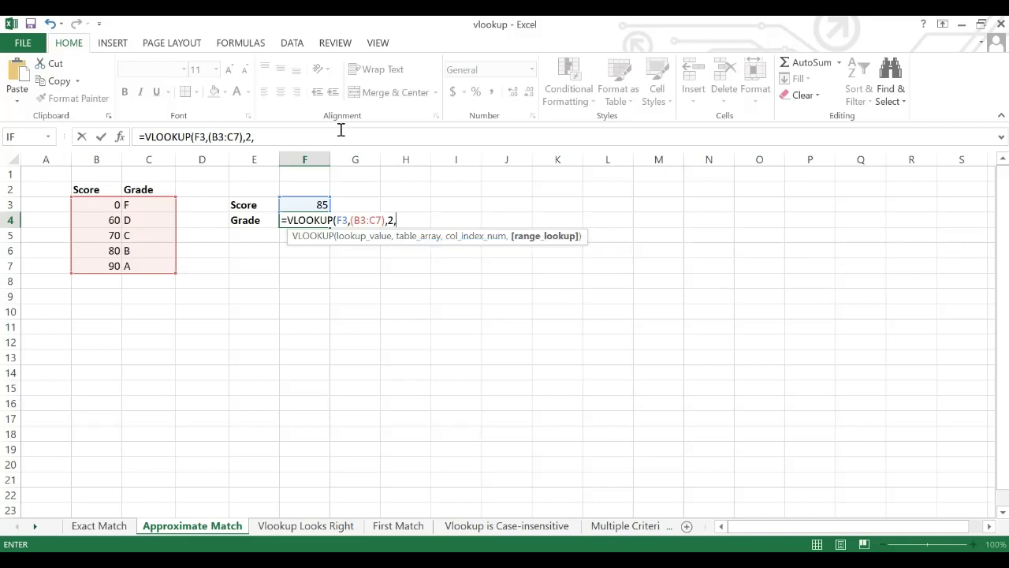
key("BackSpace")
type(",")
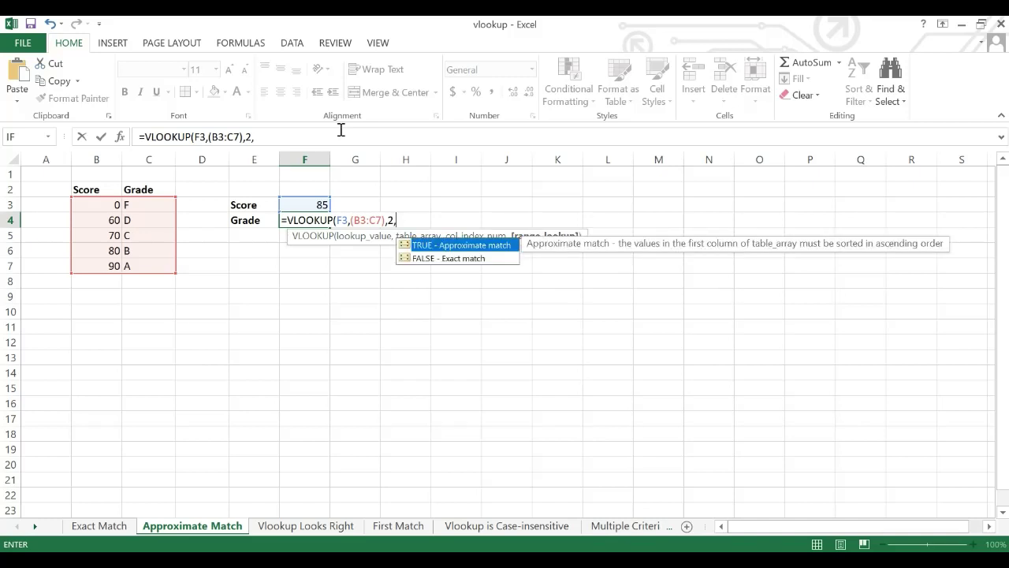
key("Escape")
type("TRUE")
type(")")
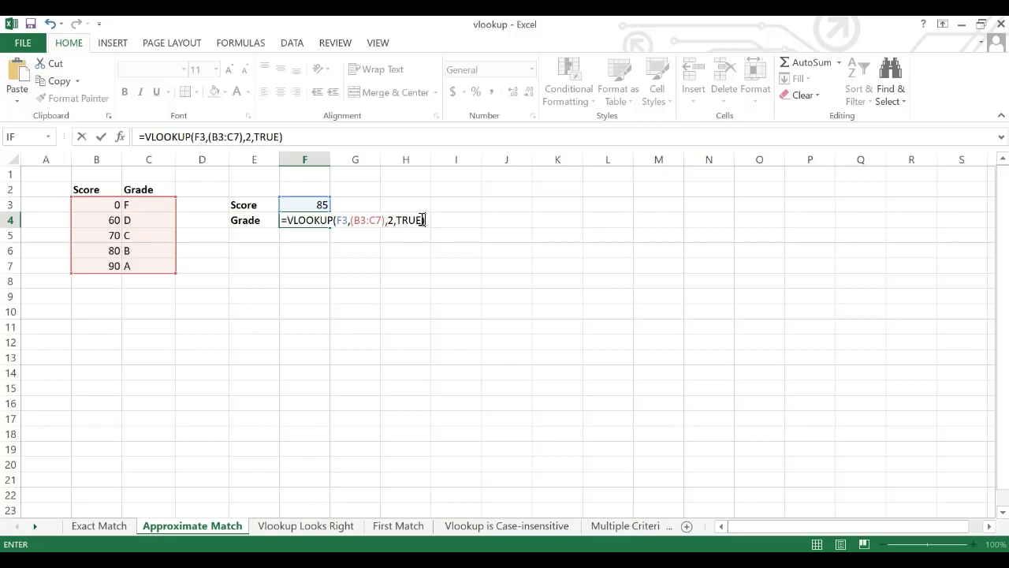
left_click(422, 220)
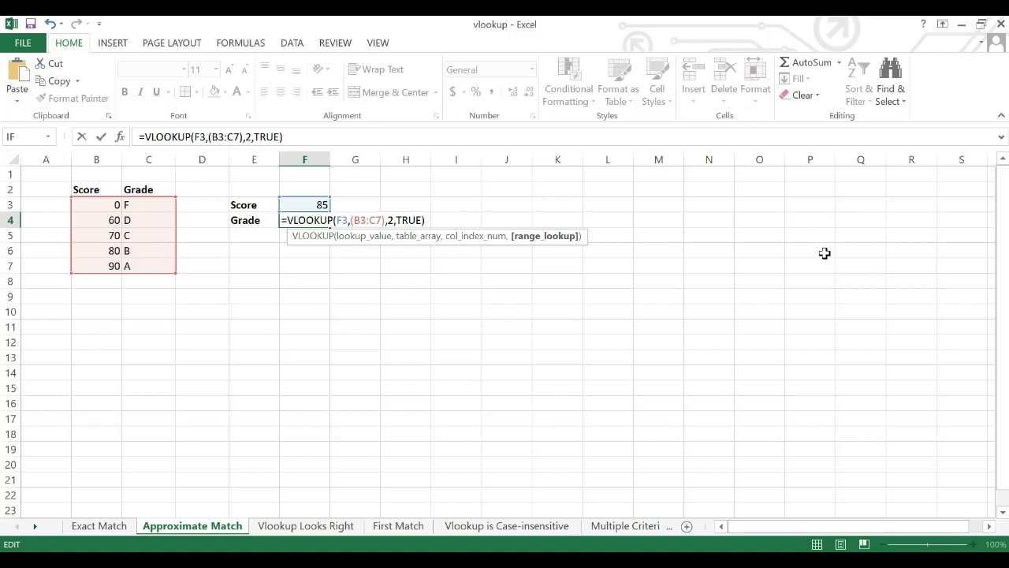
key("Return")
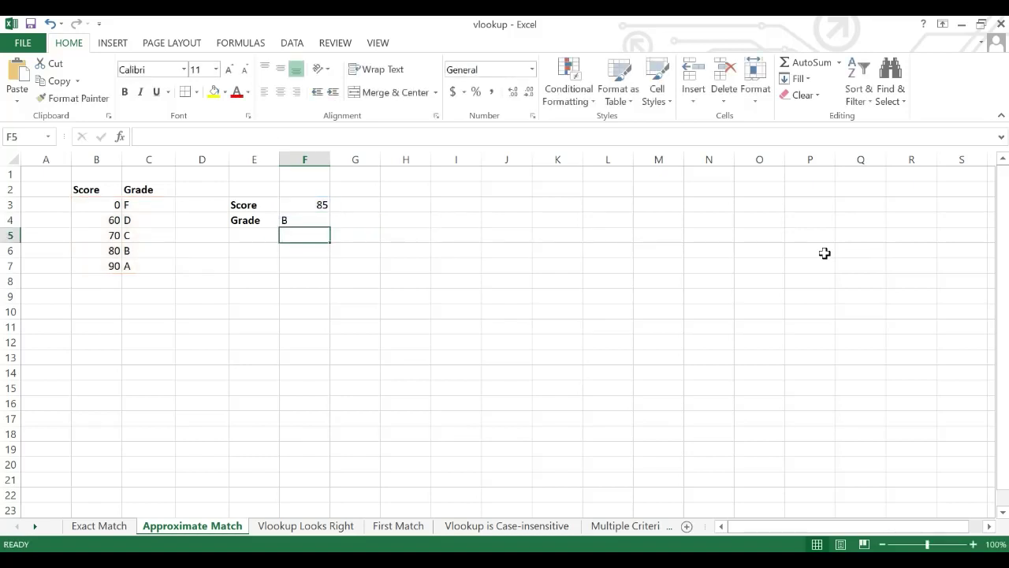
left_click(309, 221)
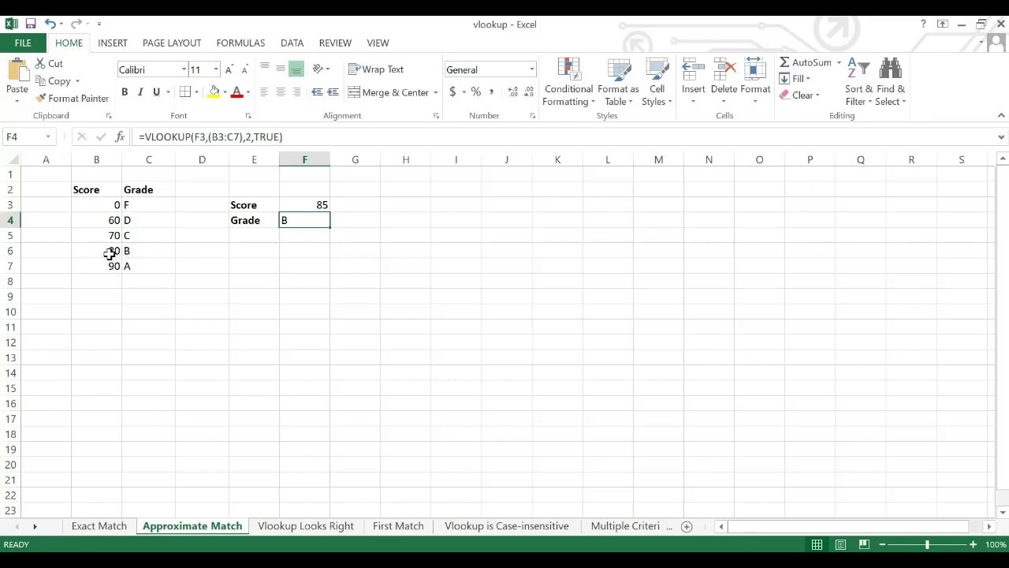
left_click(104, 250)
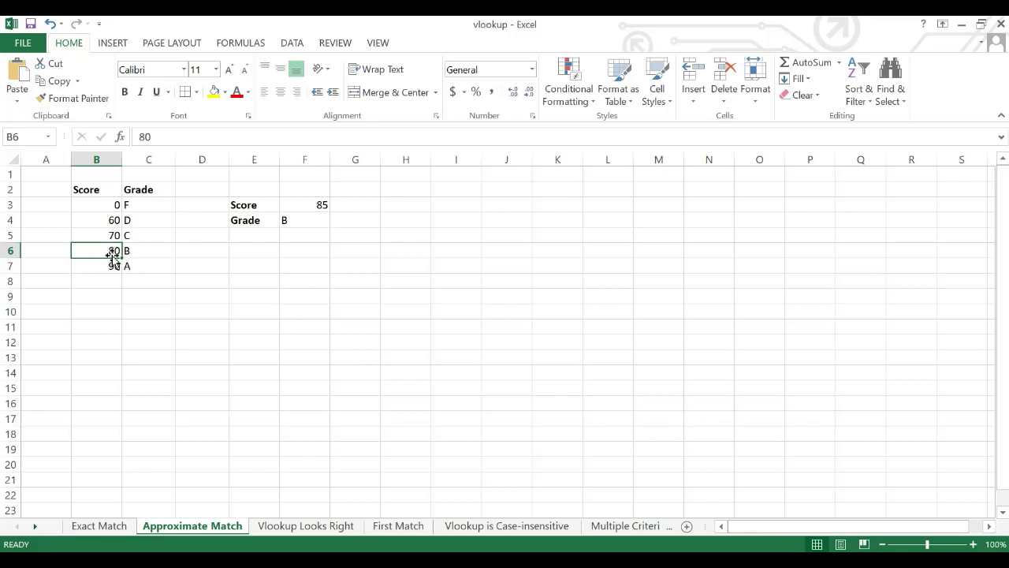
left_click(310, 216)
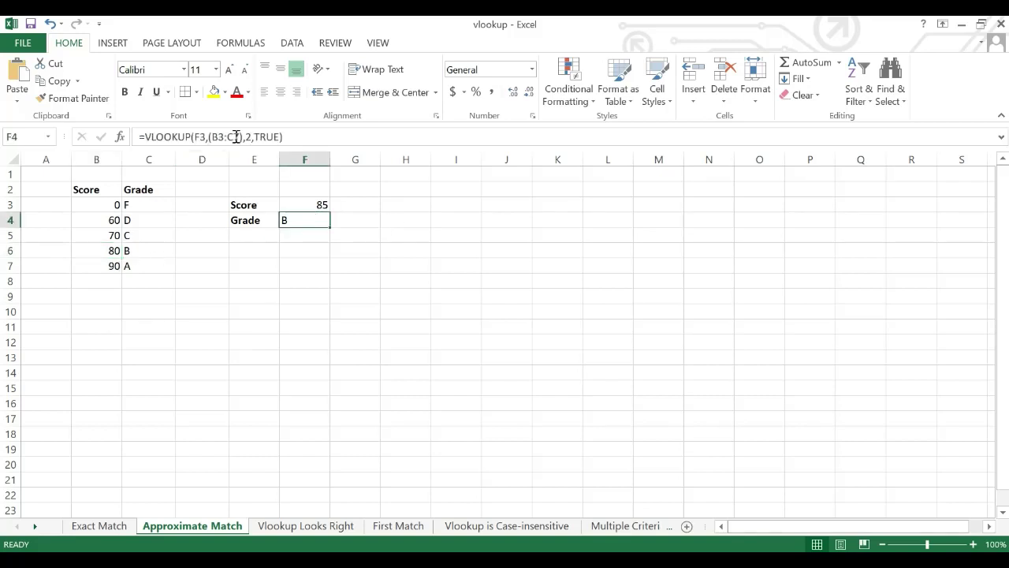